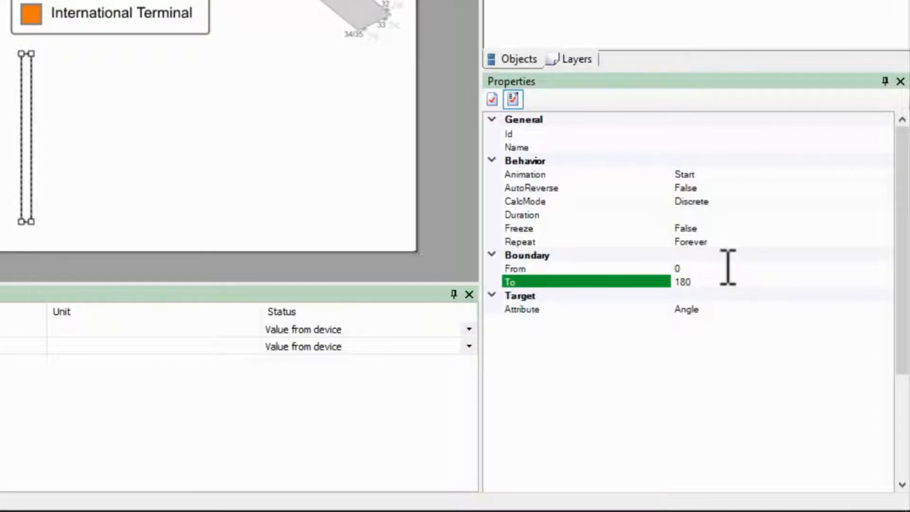
Step: Set the rectangle rotation's Animate duration to 5, preview the graphic and reselect the Animate object
{"action": "left_click", "coordinate": [710, 216]}
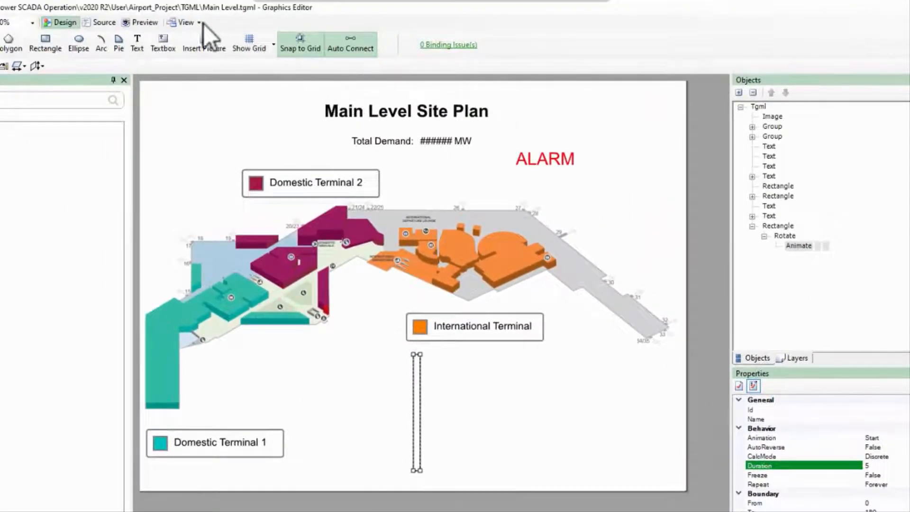
{"action": "left_click", "coordinate": [151, 25]}
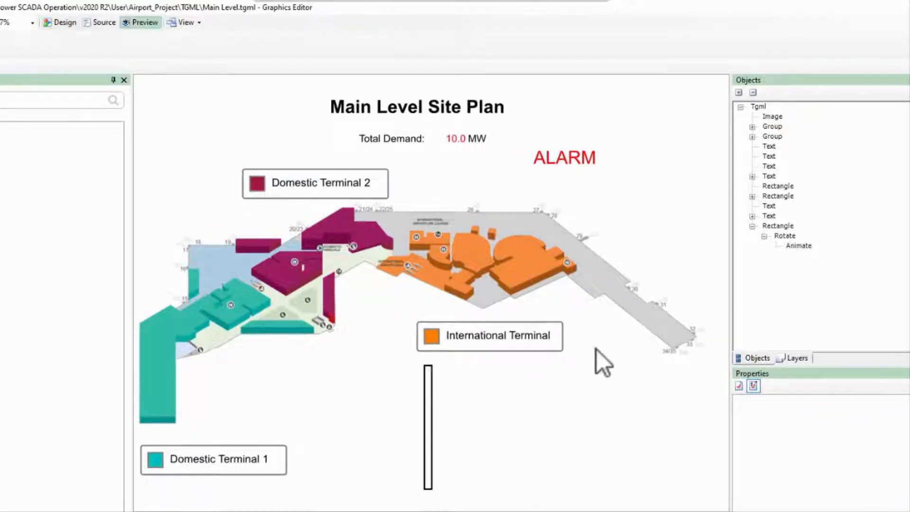
{"action": "left_click", "coordinate": [799, 246]}
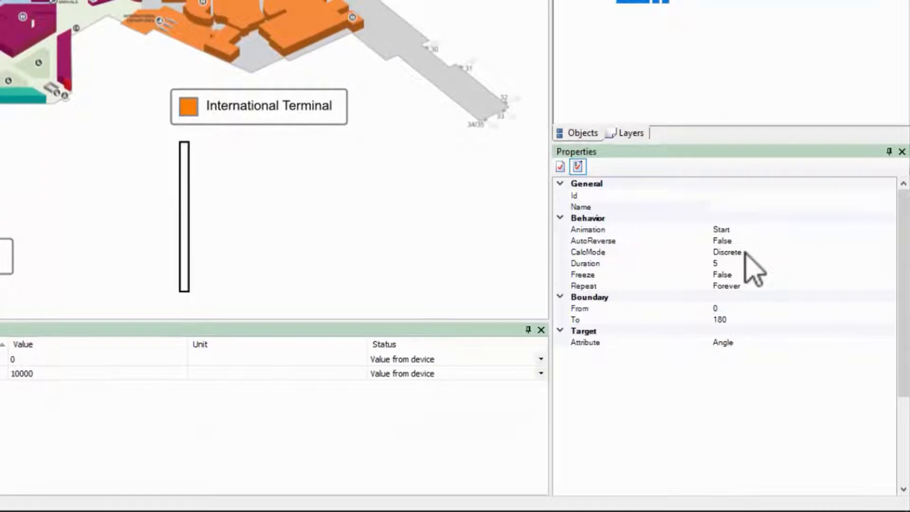
Step: Try an end boundary of 90 for the rotation and restore it to 180
{"action": "left_click", "coordinate": [753, 318]}
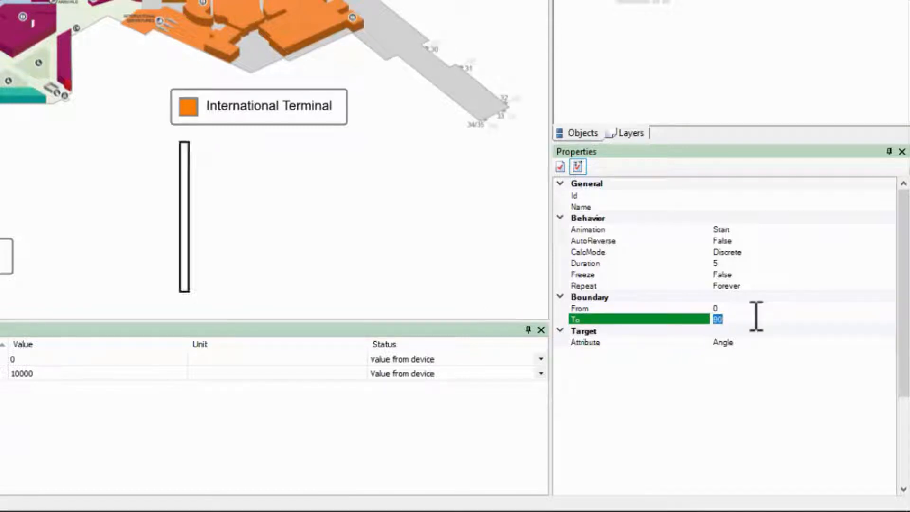
{"action": "type", "text": "0"}
{"action": "left_click", "coordinate": [766, 260]}
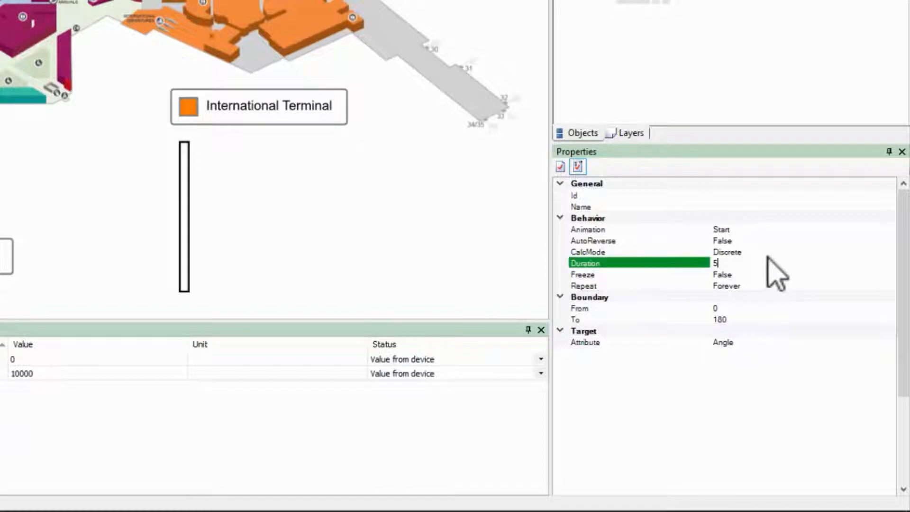
Step: Set the animation's CalcMode to Linear
{"action": "left_click", "coordinate": [791, 253]}
{"action": "left_click", "coordinate": [888, 252]}
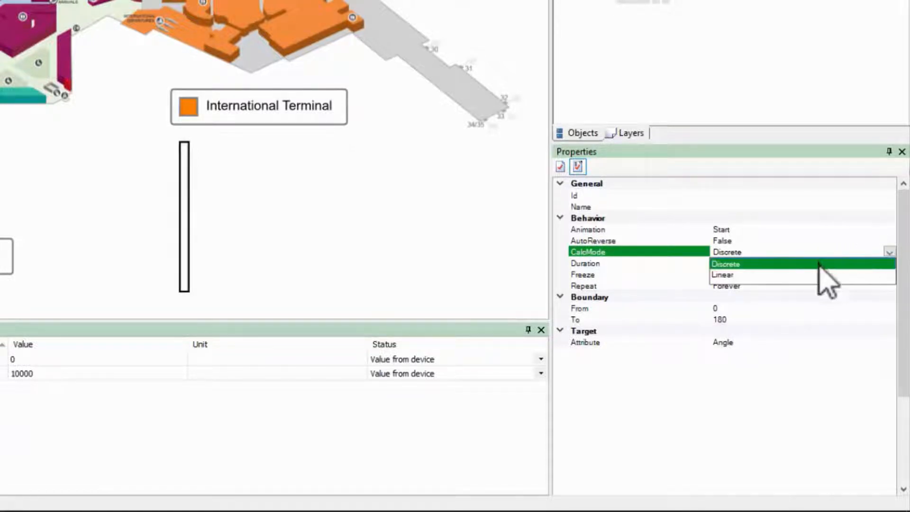
{"action": "left_click", "coordinate": [759, 274]}
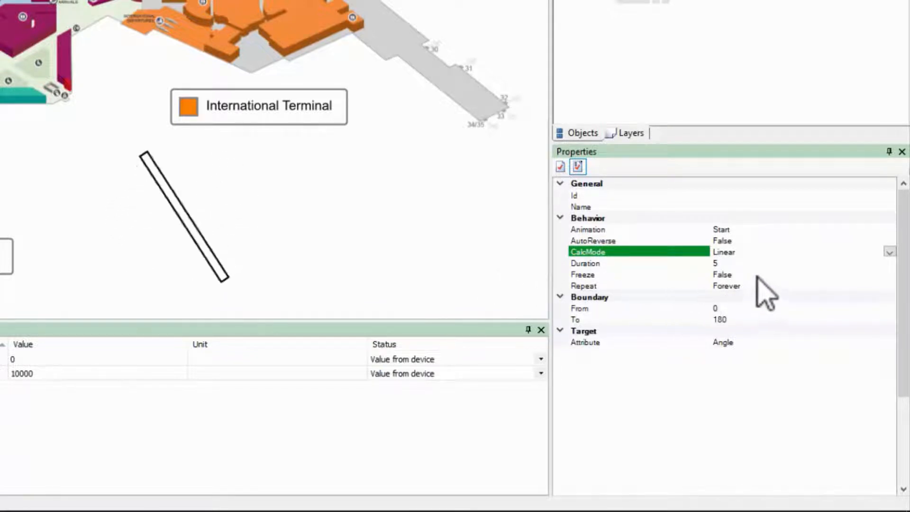
Step: Try the rotation with AutoReverse set to True and return it to False
{"action": "left_click", "coordinate": [758, 241]}
{"action": "left_click", "coordinate": [889, 240]}
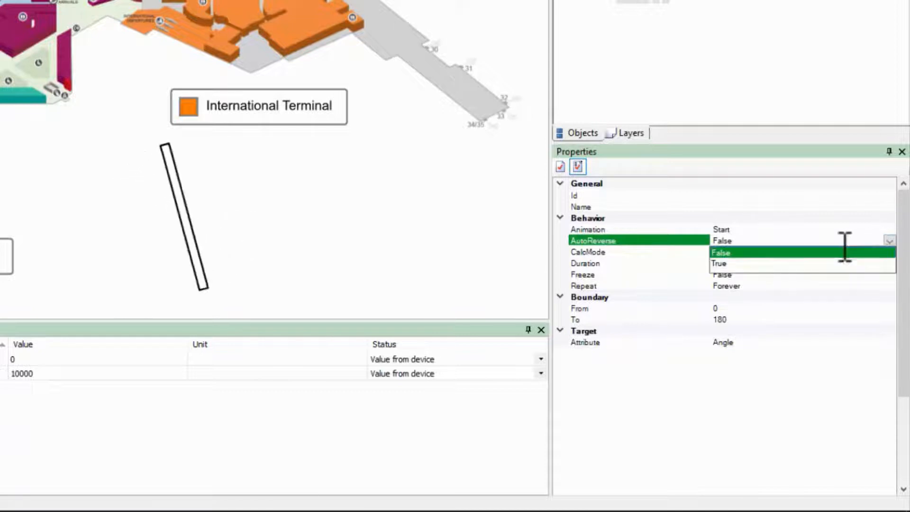
{"action": "left_click", "coordinate": [769, 265]}
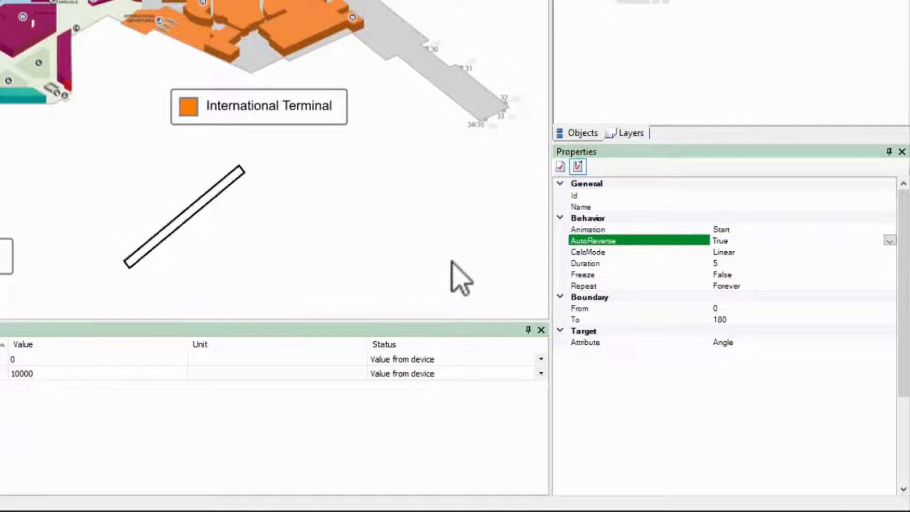
{"action": "left_click", "coordinate": [889, 240]}
{"action": "left_click", "coordinate": [772, 251]}
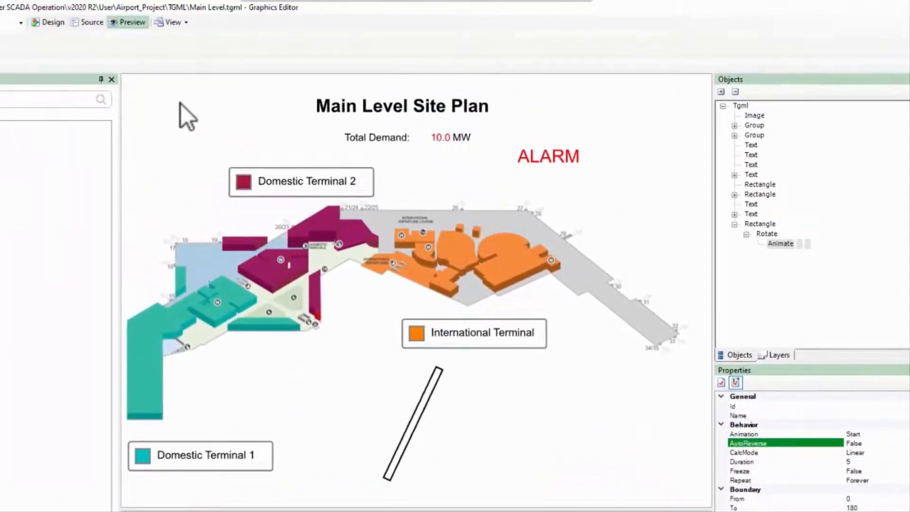
Step: Return to design mode and bind the Animation attribute of the rectangle's Animate object
{"action": "left_click", "coordinate": [45, 22]}
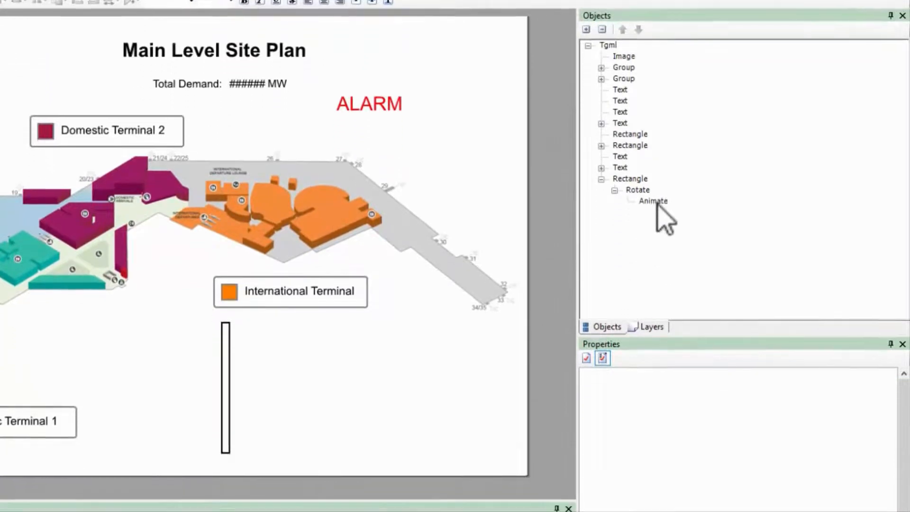
{"action": "left_click", "coordinate": [653, 275]}
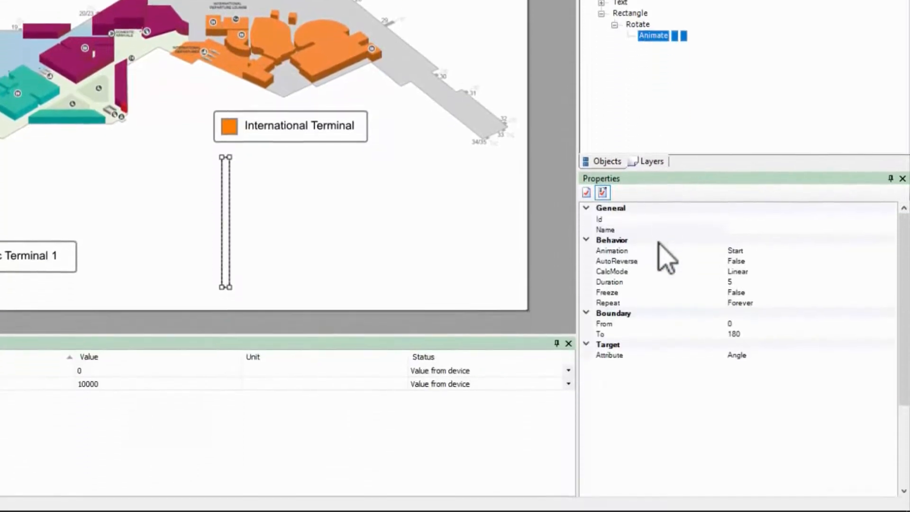
{"action": "right_click", "coordinate": [659, 250]}
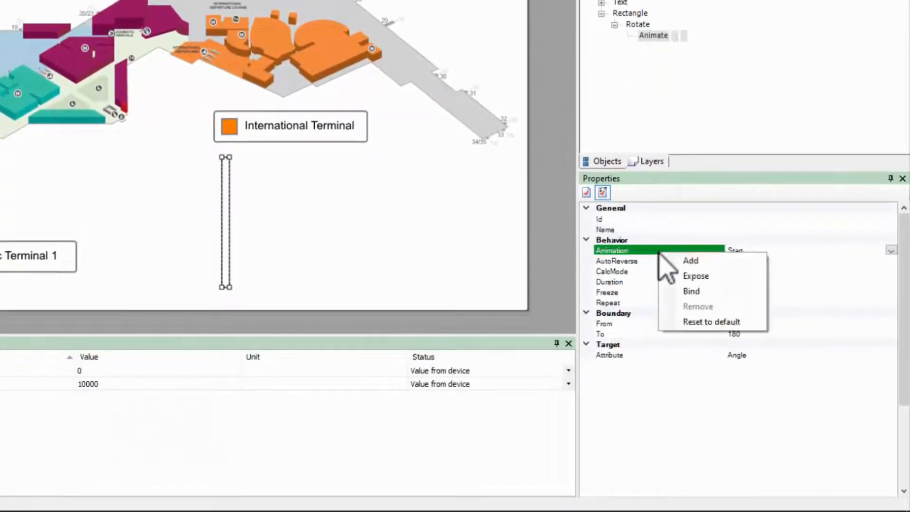
{"action": "left_click", "coordinate": [691, 291]}
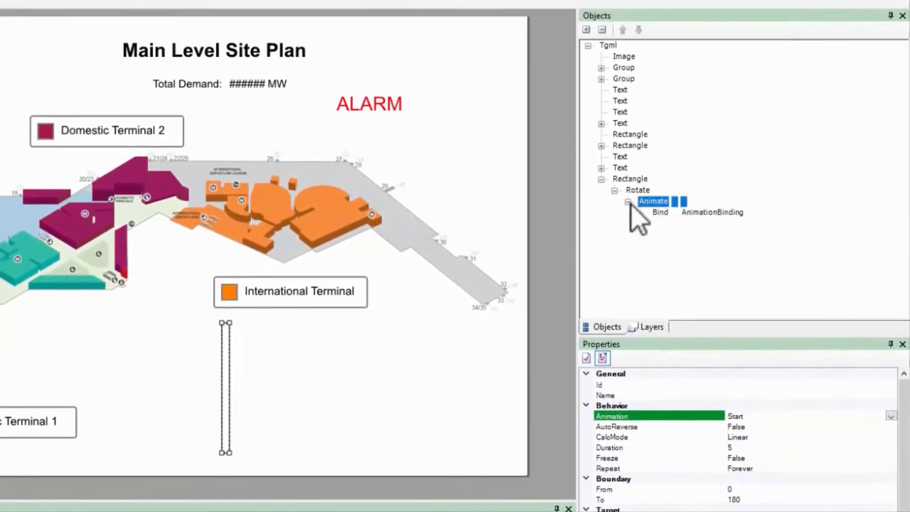
Step: Add a ConvertValue element under the AnimationBinding of the Animate object
{"action": "left_click", "coordinate": [665, 46]}
{"action": "right_click", "coordinate": [672, 228]}
{"action": "mouse_move", "coordinate": [687, 220]}
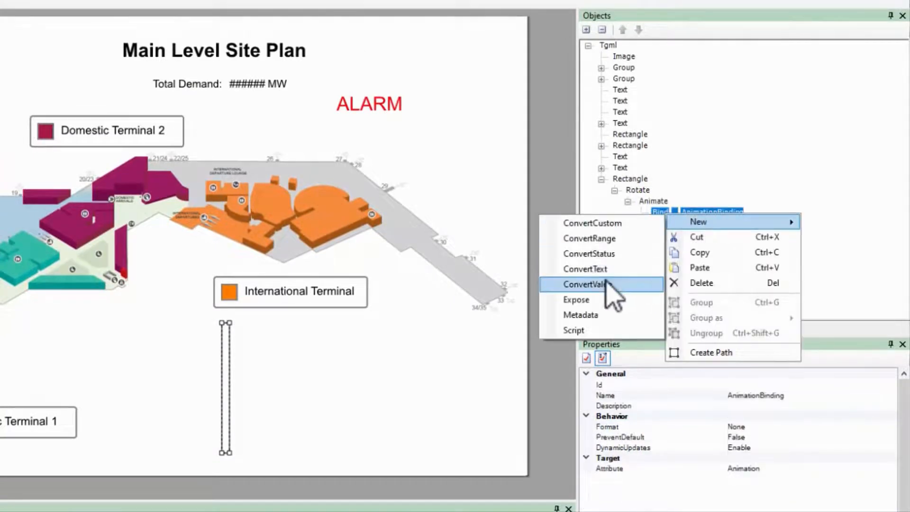
{"action": "left_click", "coordinate": [610, 287]}
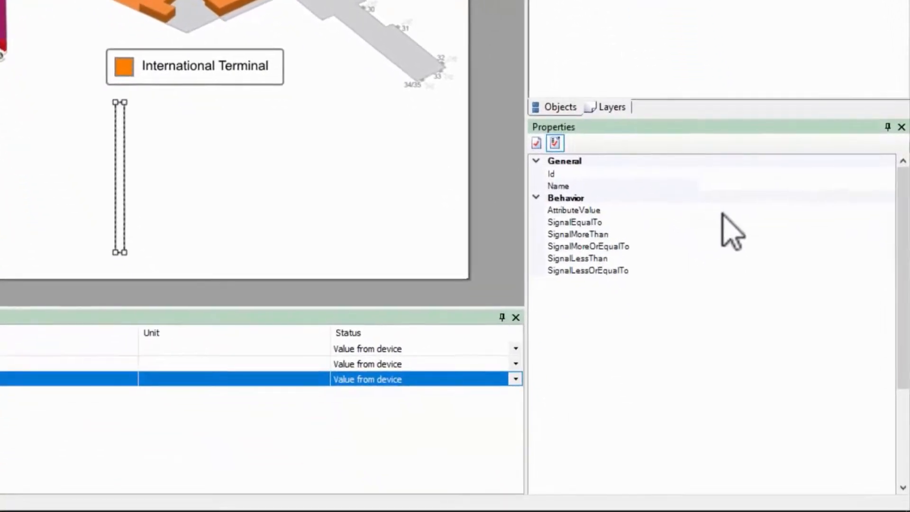
Step: Set the ConvertValue's AttributeValue to Stop and open its SignalEqualTo value for editing
{"action": "left_click", "coordinate": [867, 419]}
{"action": "left_click", "coordinate": [887, 209]}
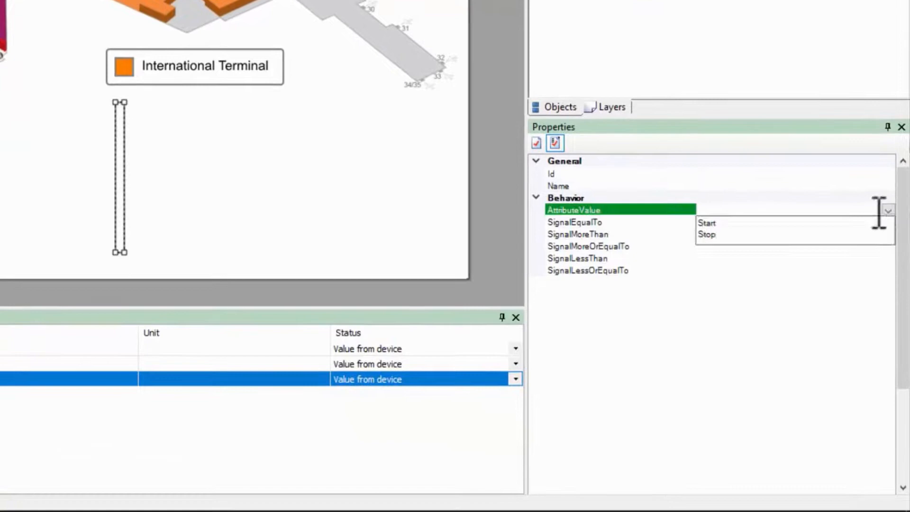
{"action": "left_click", "coordinate": [795, 236]}
{"action": "left_click", "coordinate": [760, 222]}
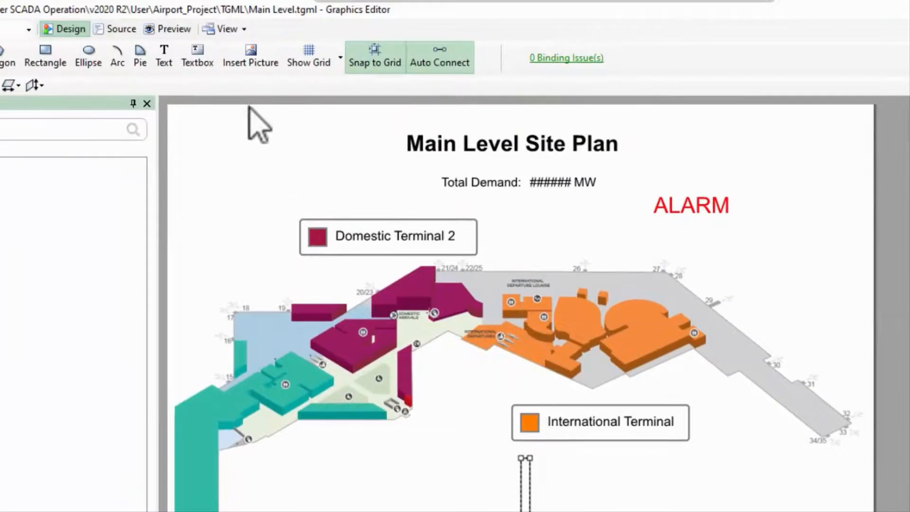
Step: Preview the graphic and open the AnimationBinding test value for editing
{"action": "left_click", "coordinate": [183, 28]}
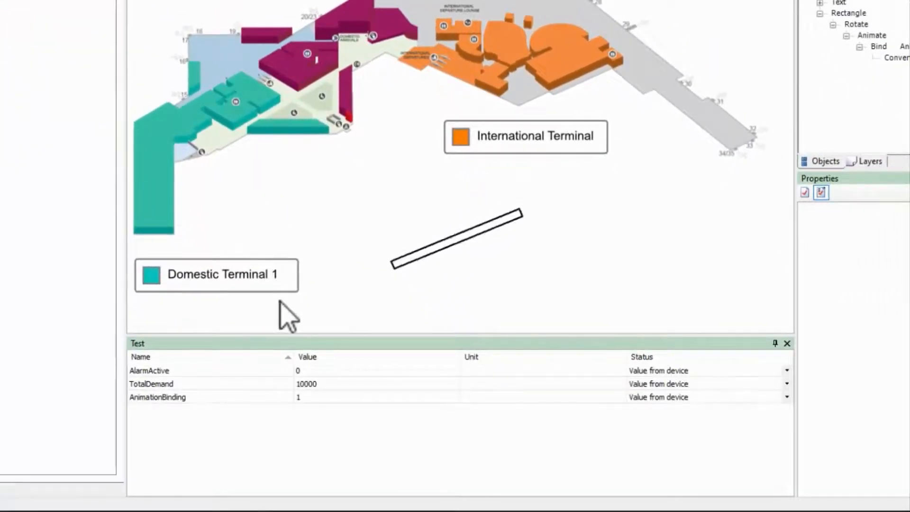
{"action": "left_click", "coordinate": [335, 396]}
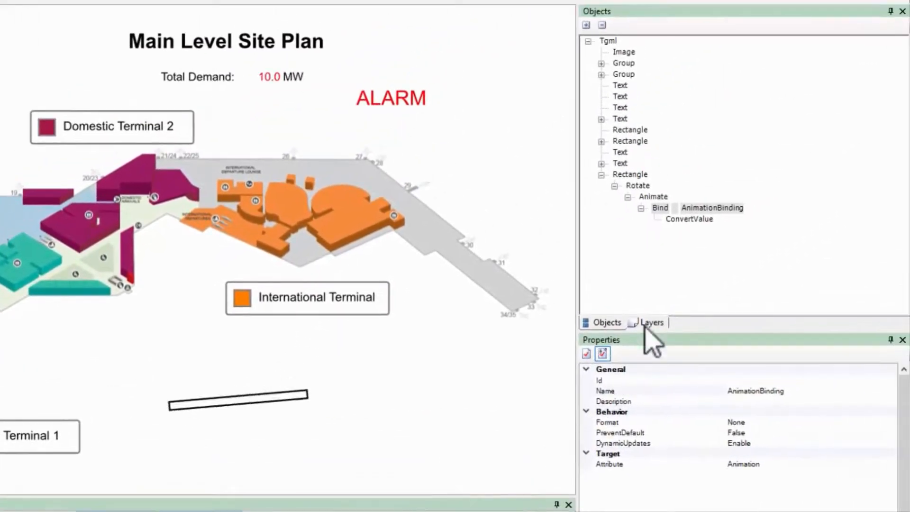
Step: Set the Animate object's Freeze behavior to True
{"action": "left_click", "coordinate": [653, 196]}
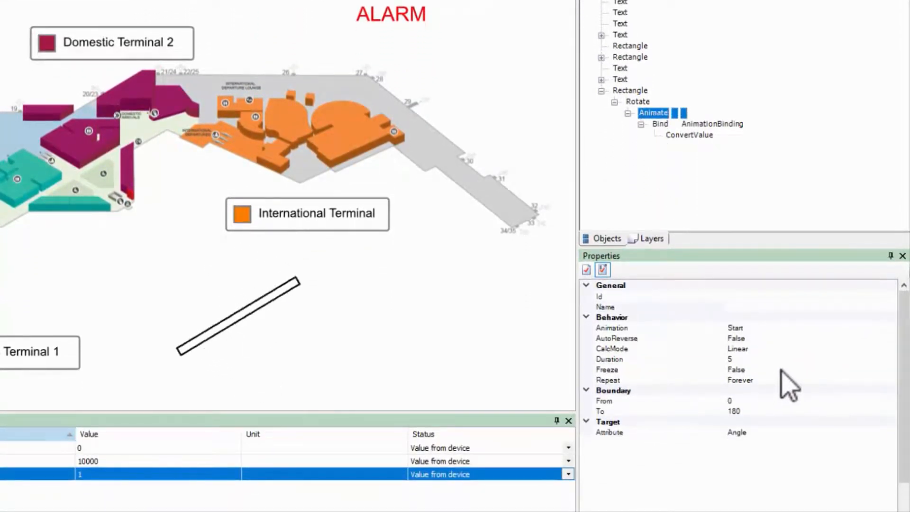
{"action": "left_click", "coordinate": [781, 369]}
{"action": "left_click", "coordinate": [891, 369]}
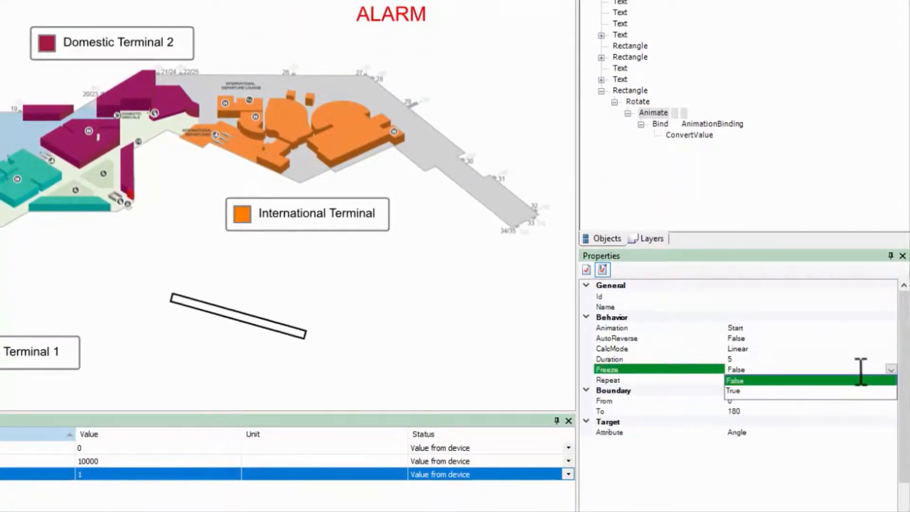
{"action": "left_click", "coordinate": [781, 390]}
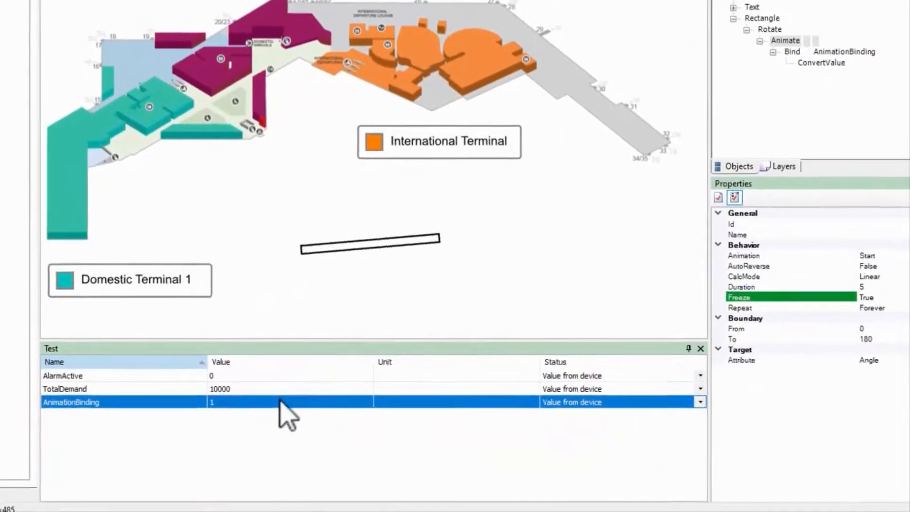
Step: Test the animation with Freeze enabled by switching the AnimationBinding value to 0 and back to 1
{"action": "left_click", "coordinate": [150, 472]}
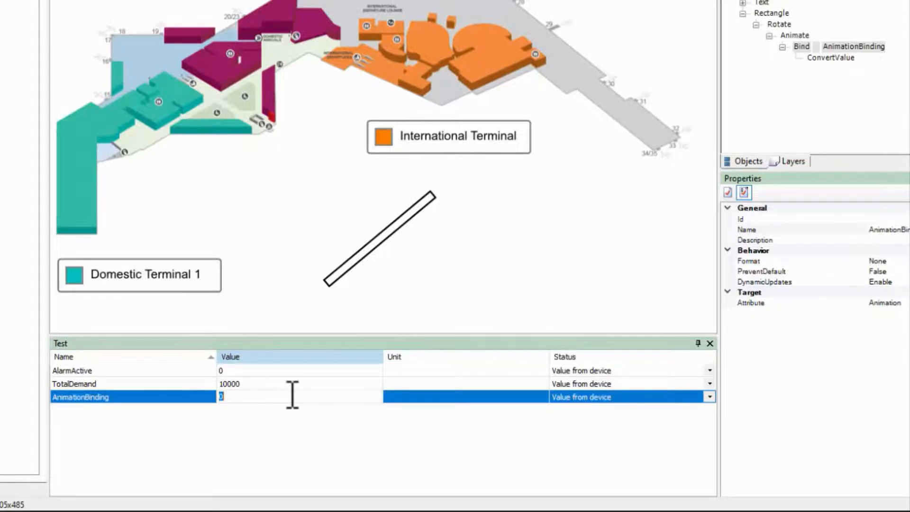
{"action": "key", "text": "Return"}
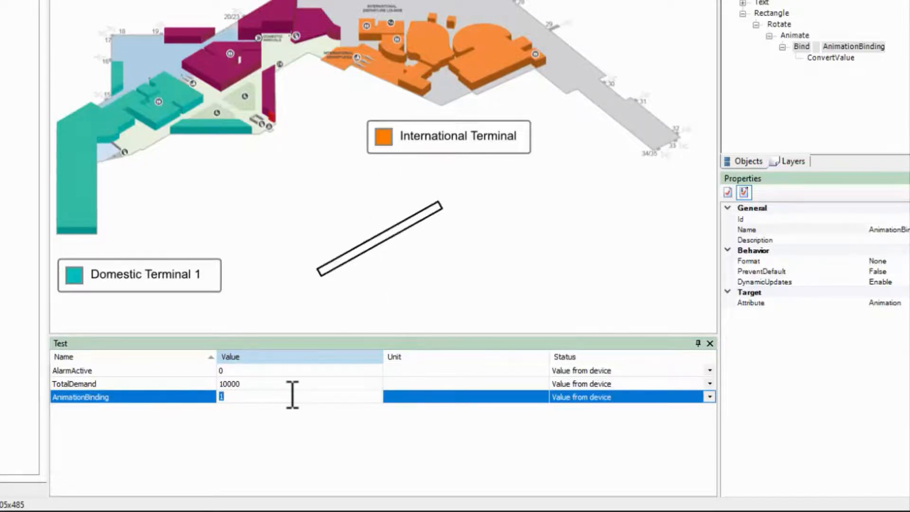